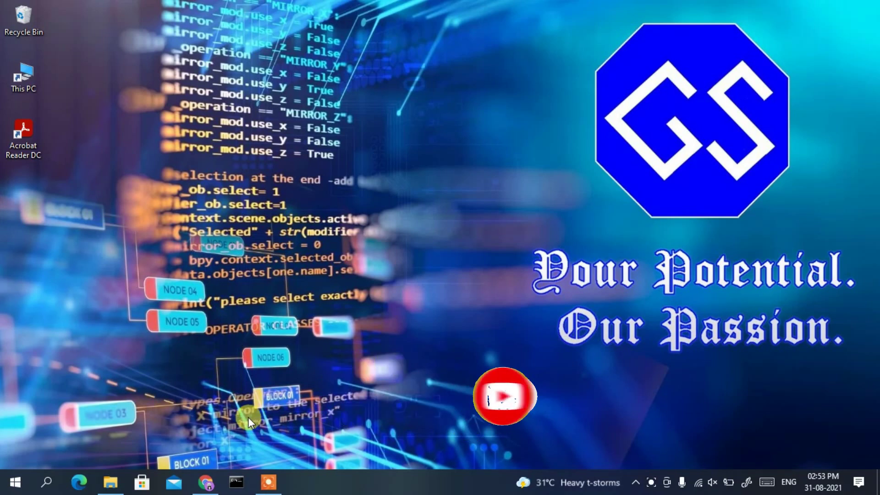
Launch Chrome from the taskbar to get a new blank tab
left_click(212, 482)
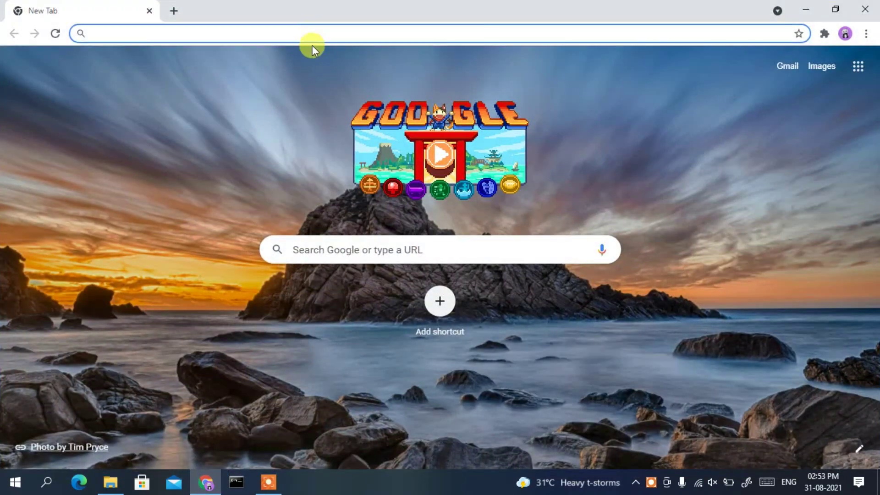
type("pyth")
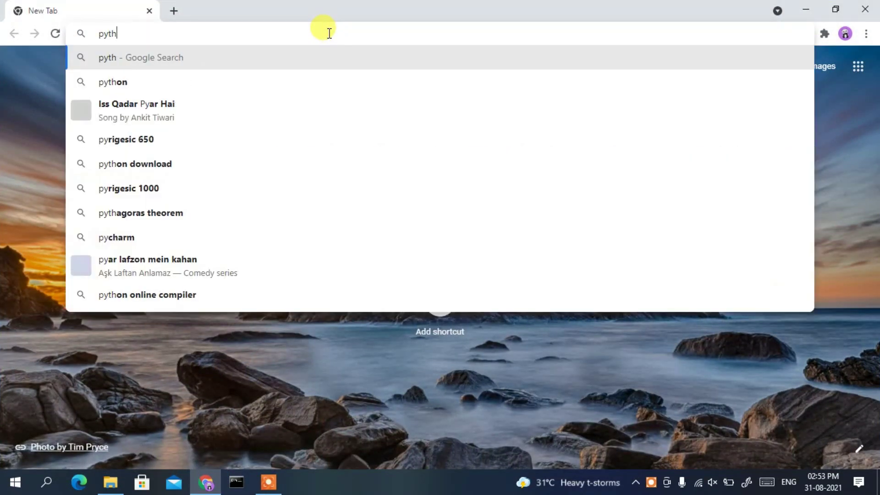
type("ton do")
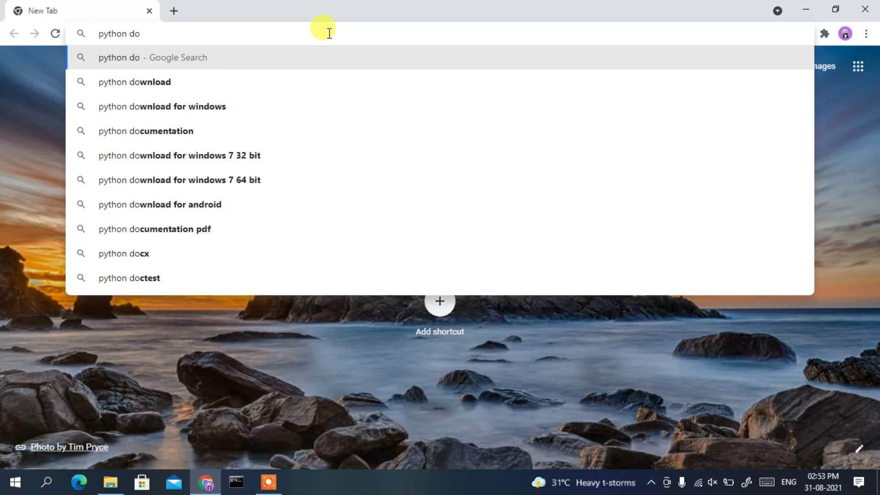
type("wnload")
Search Google for 'python download' and open the python.org downloads result
key("Return")
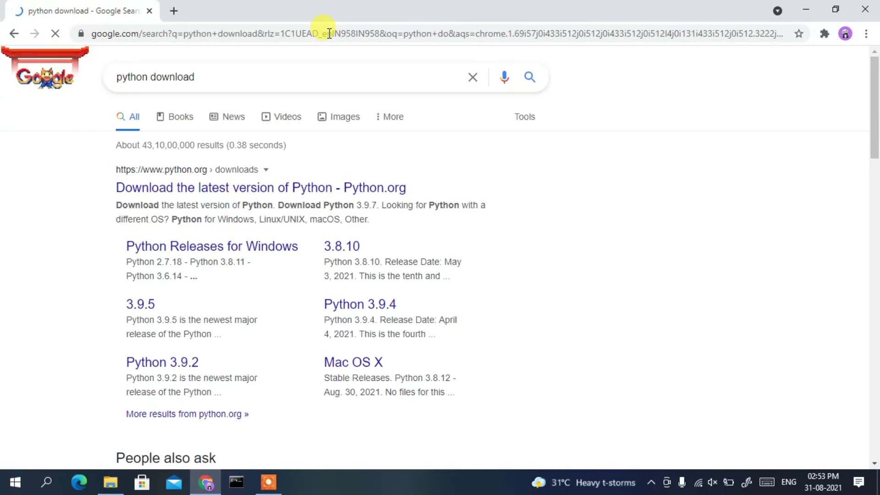
left_click(153, 184)
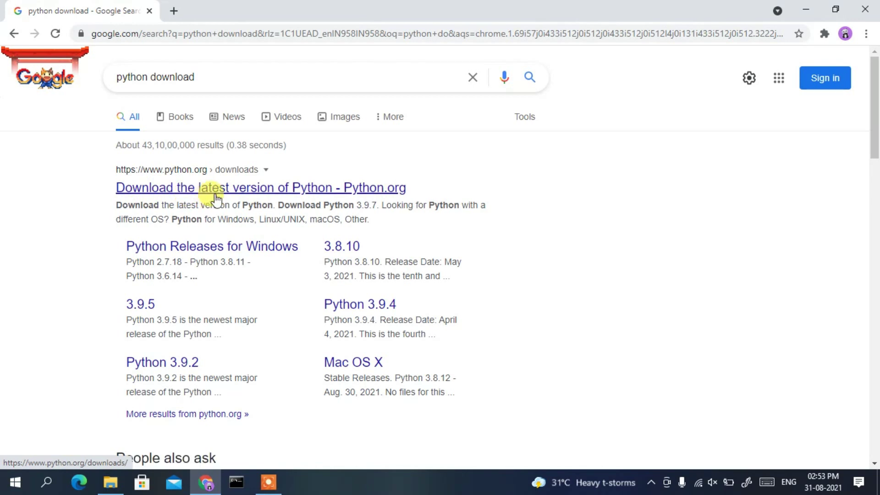
Start the Python 3.9.7 download, then pause, cancel and remove it; minimize Chrome
left_click(234, 190)
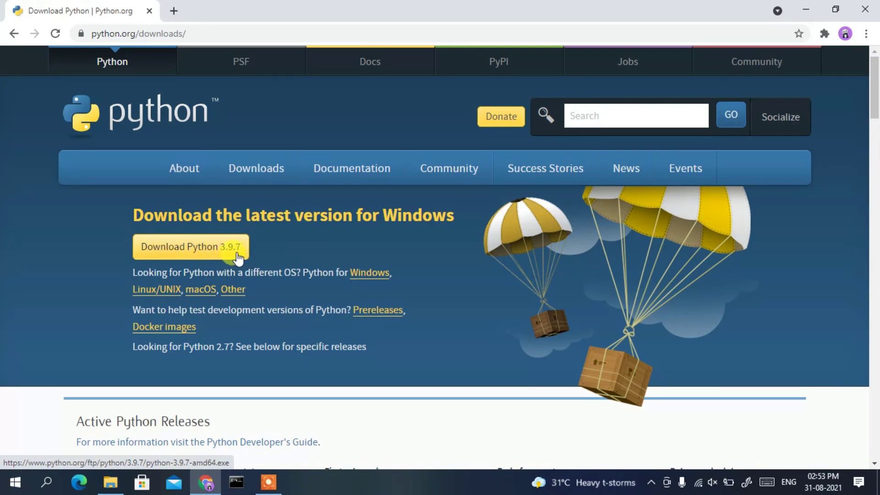
left_click(217, 251)
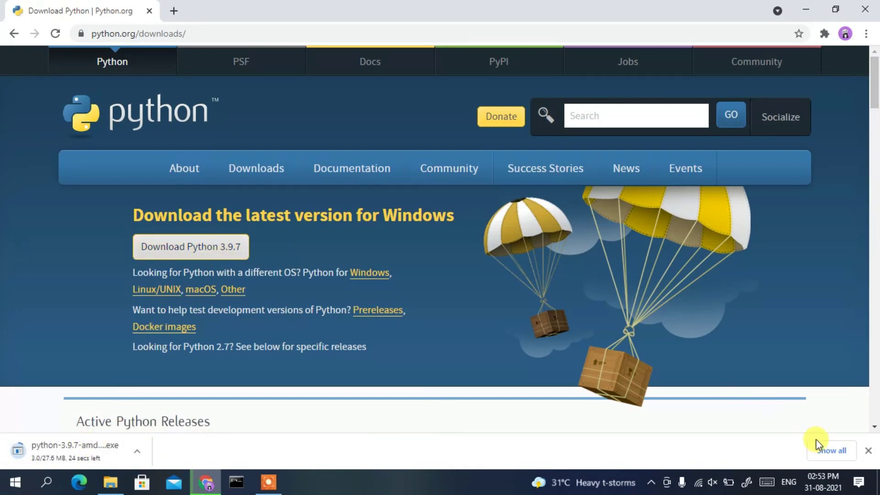
left_click(831, 451)
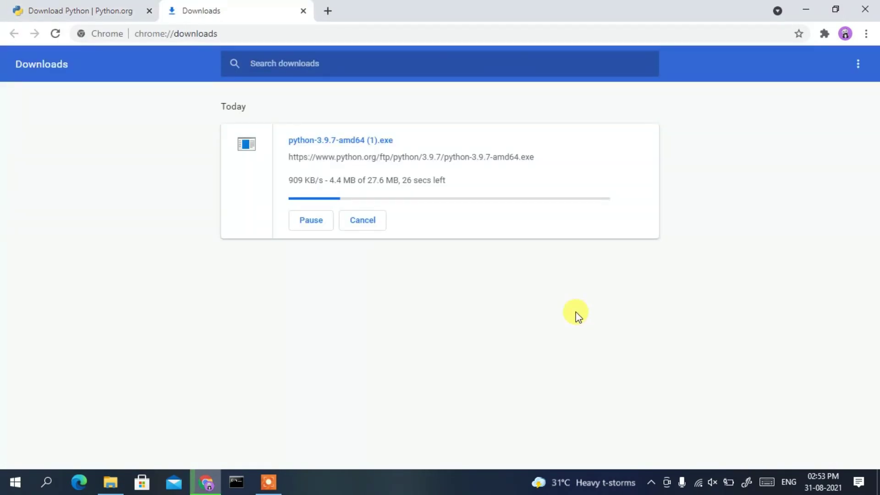
left_click(311, 220)
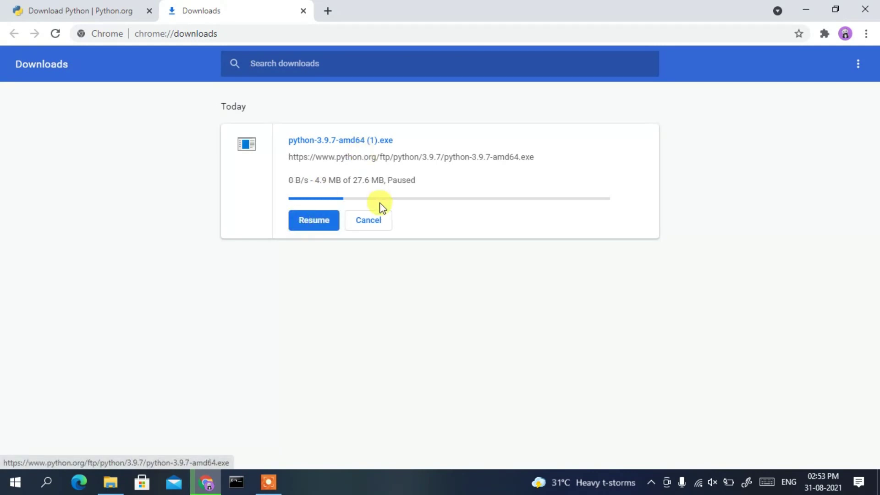
left_click(369, 221)
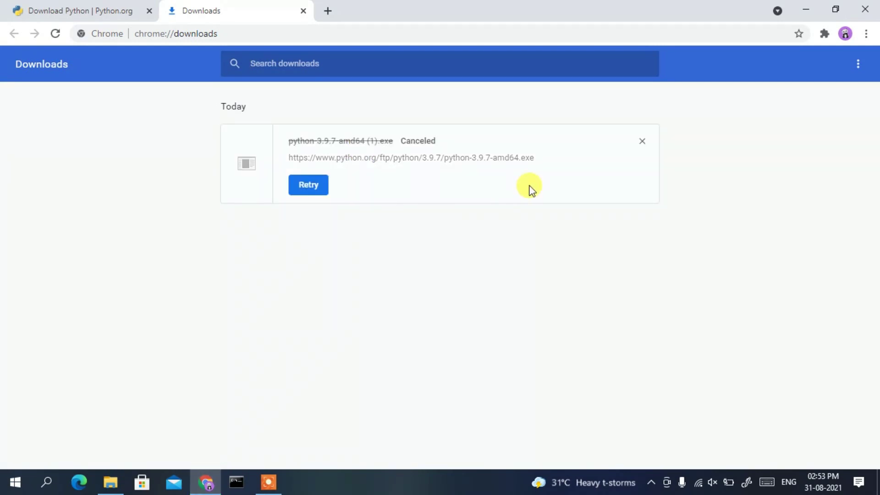
left_click(642, 141)
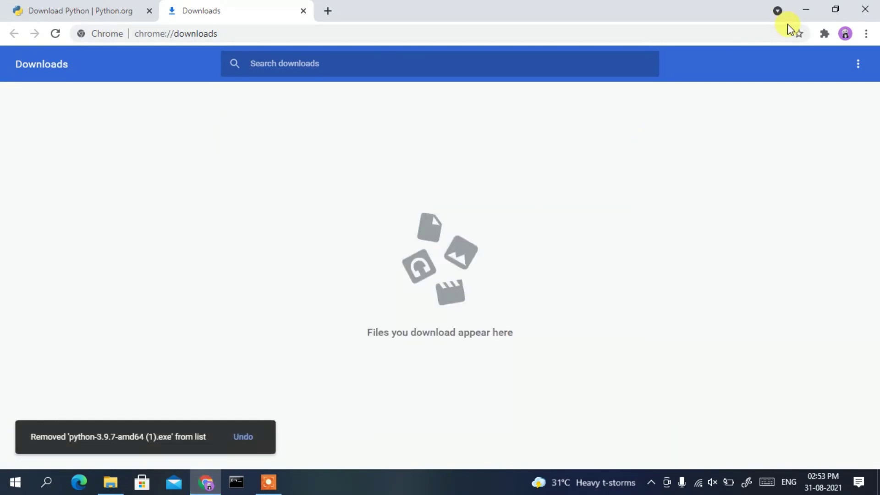
left_click(810, 7)
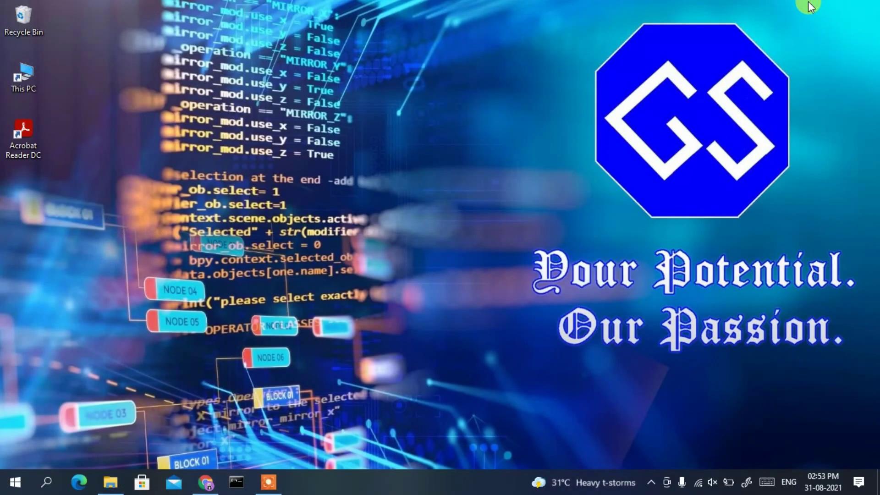
Run python-3.9.7-amd64.exe from Downloads\software, then minimize File Explorer
left_click(109, 481)
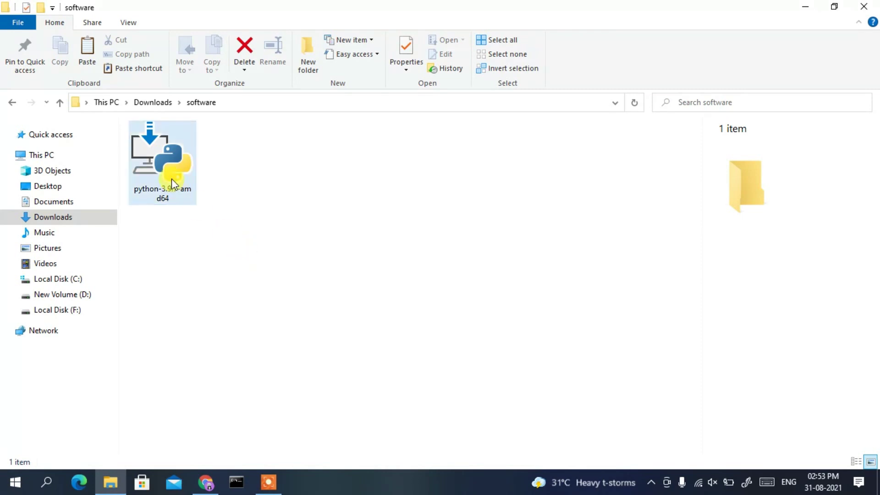
left_click(172, 182)
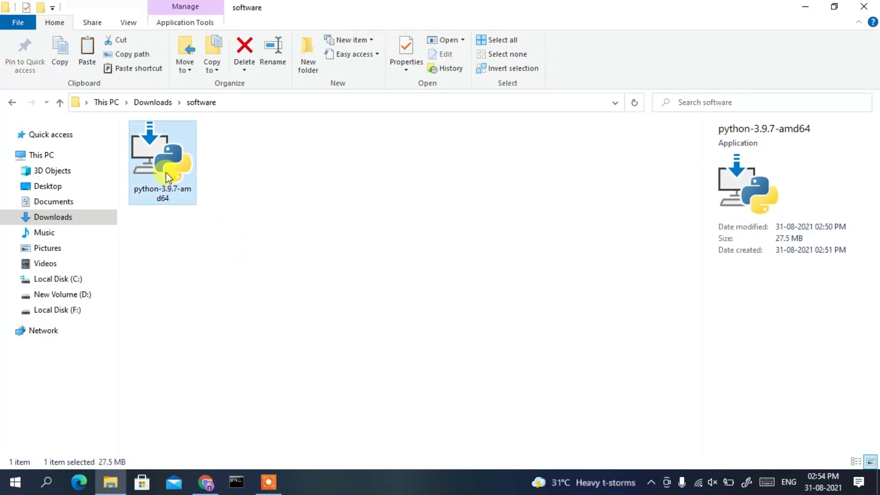
double_click(167, 172)
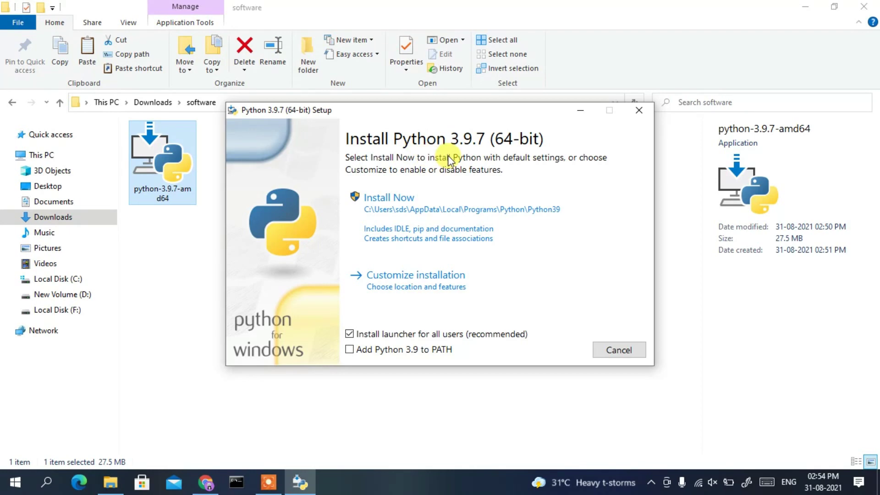
left_click(808, 6)
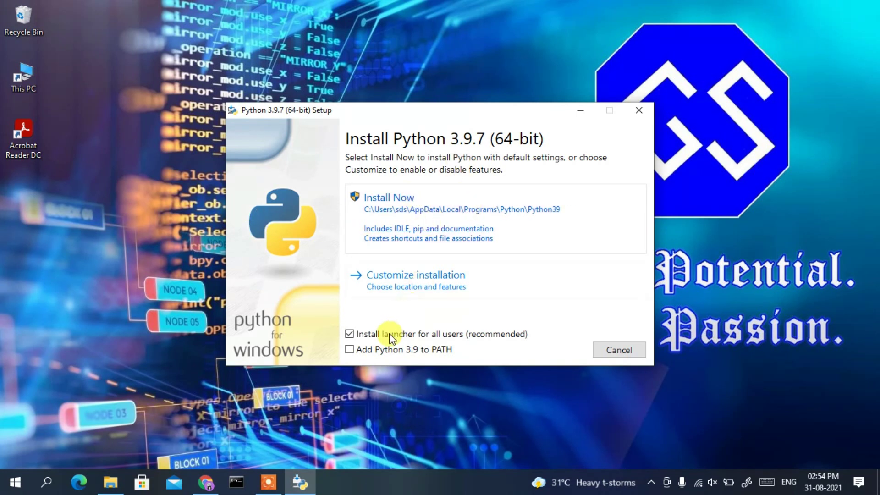
Enable 'Add Python 3.9 to PATH', choose Customize installation with all features, and tick all users
left_click(377, 353)
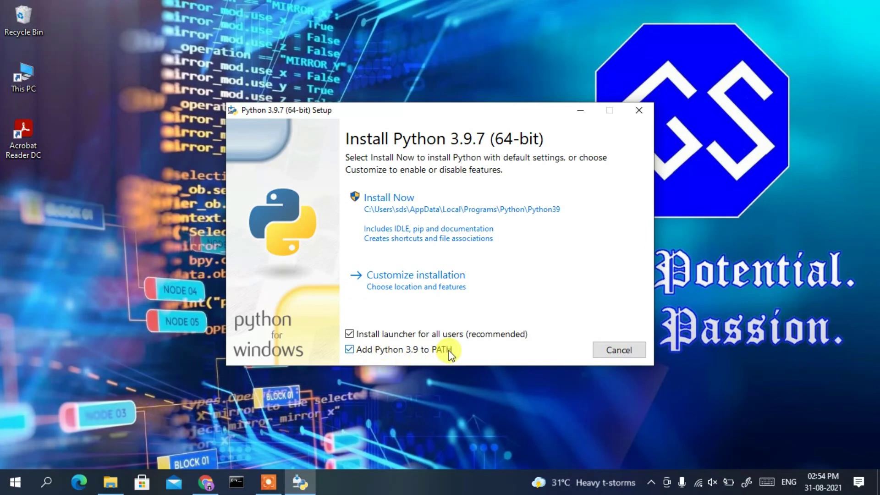
left_click(416, 287)
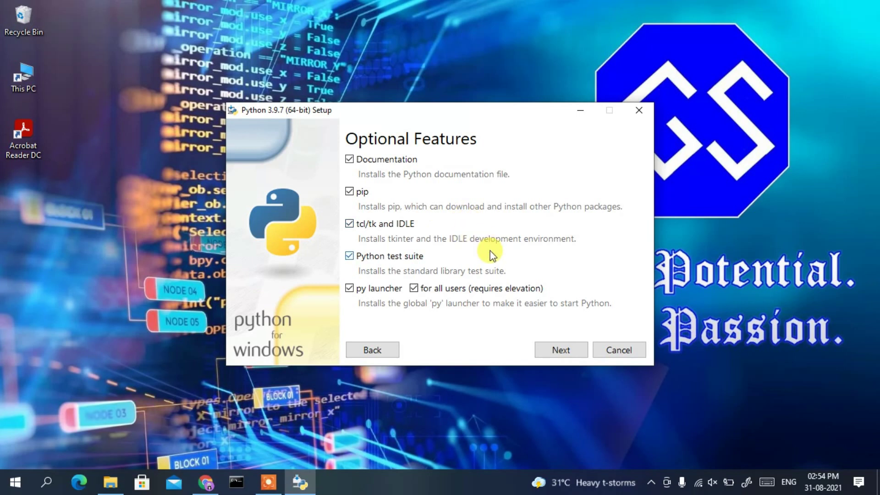
left_click(562, 350)
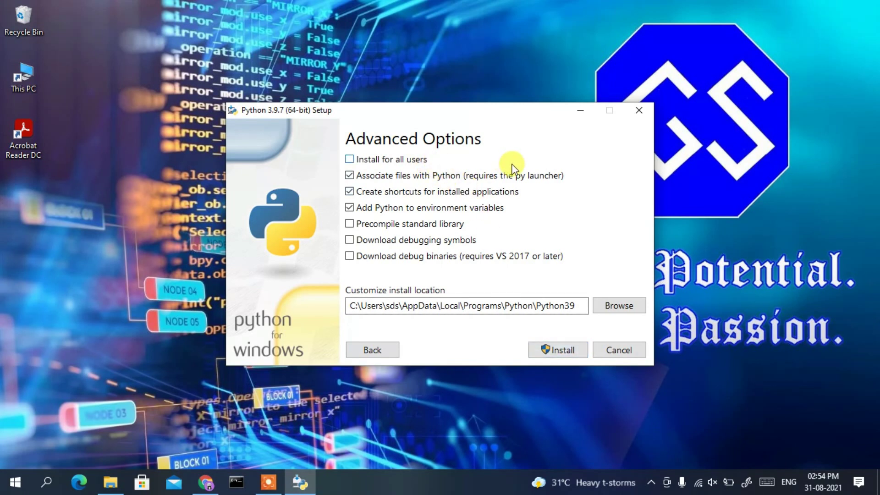
left_click(393, 160)
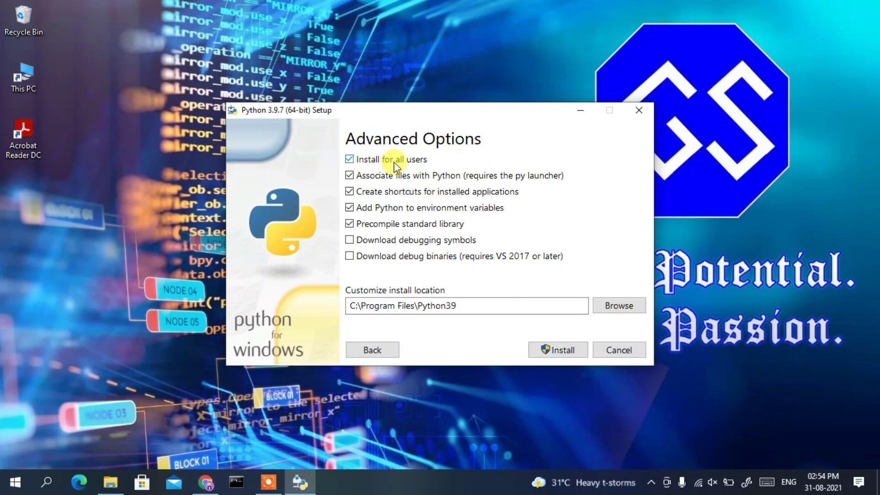
Verify the C:\Program Files\Python39 install path, install, and close setup after success
left_click_drag(470, 306, 348, 306)
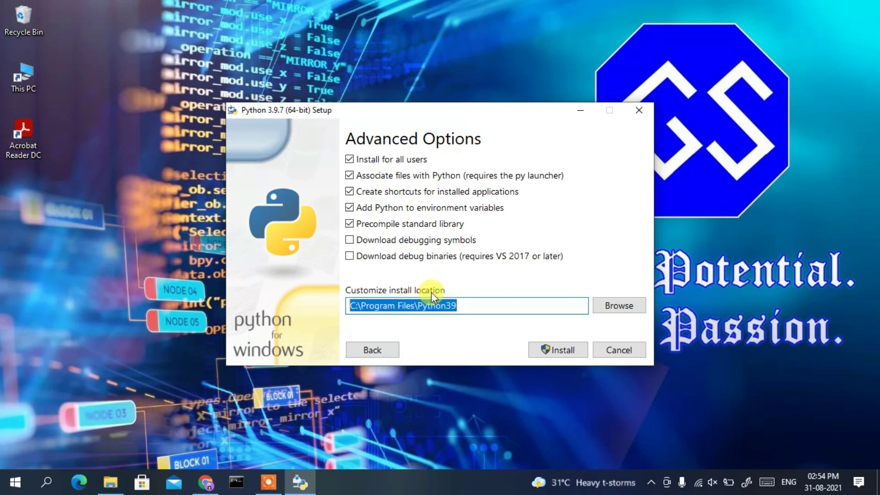
left_click(489, 316)
left_click_drag(485, 307, 415, 307)
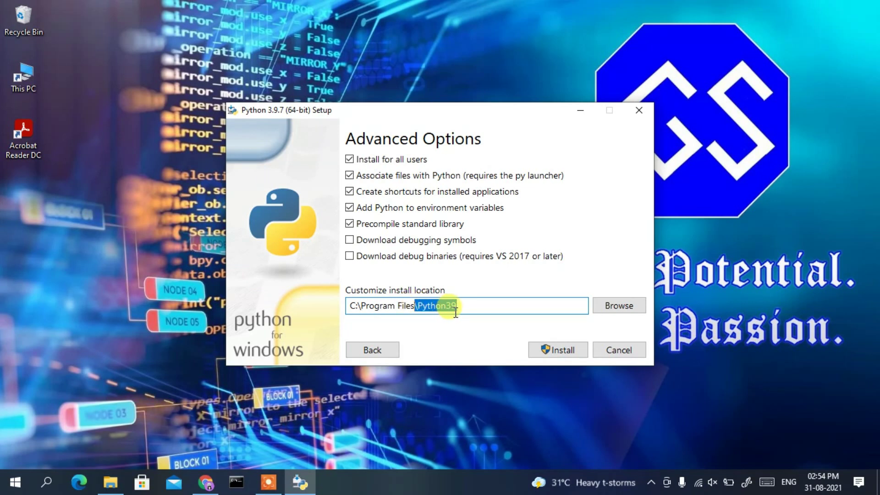
left_click(459, 307)
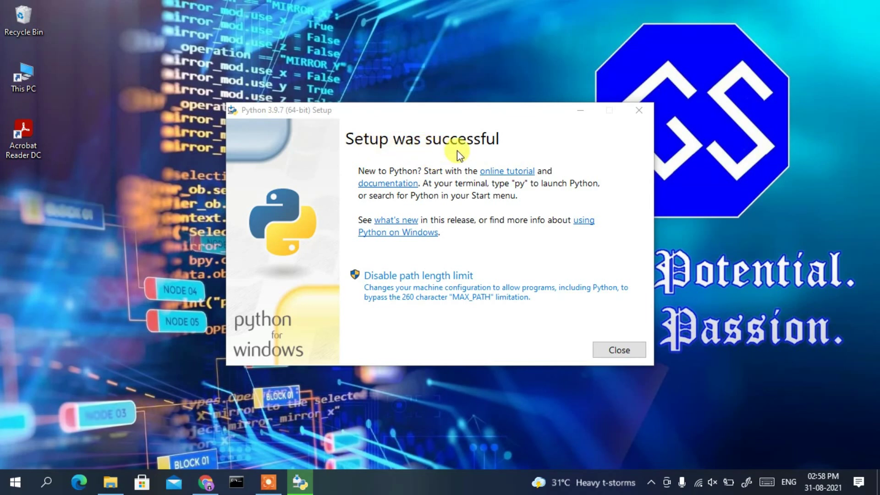
left_click(618, 350)
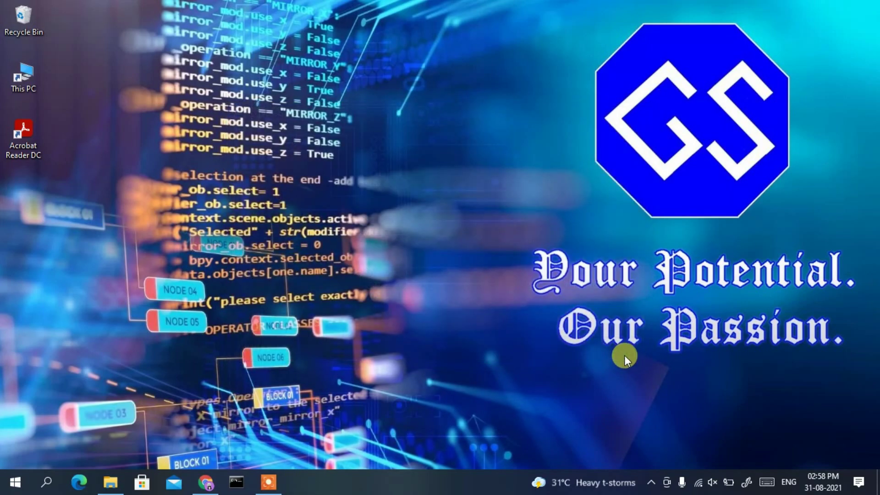
Run 'python --version' in Command Prompt and highlight the reported Python 3.9.7
left_click(237, 482)
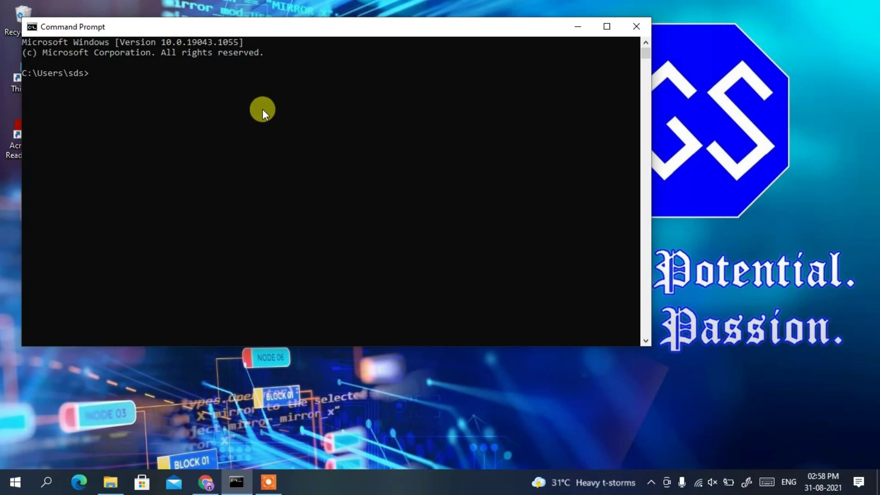
type("python --")
type("version")
key("Return")
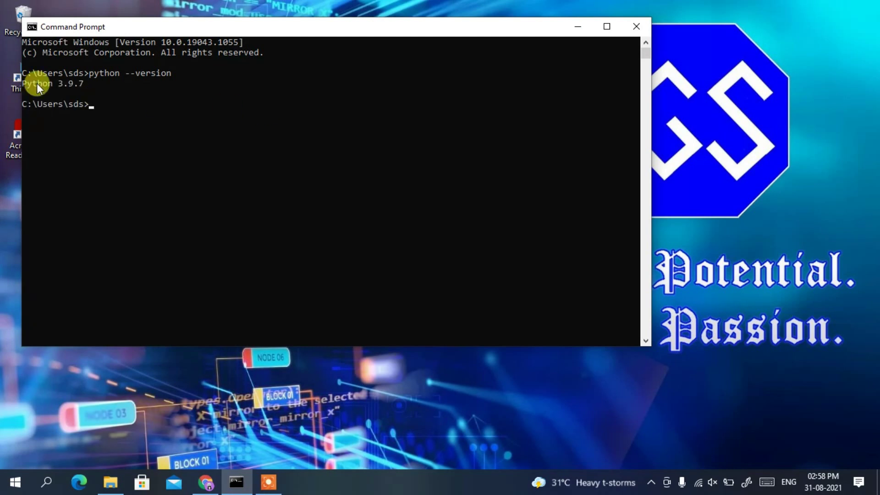
left_click_drag(26, 84, 38, 87)
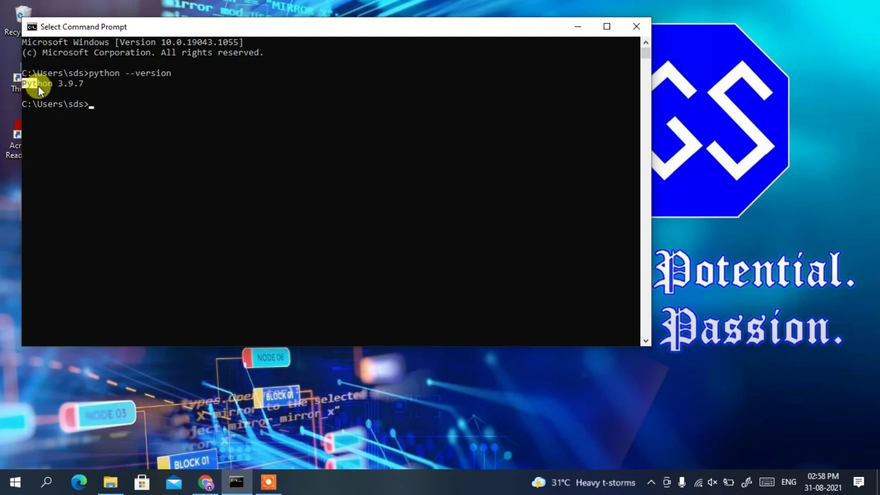